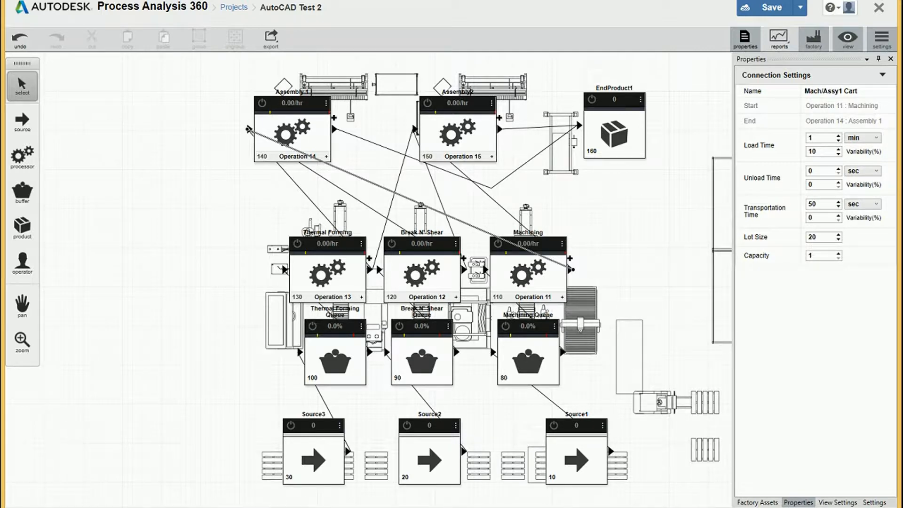
# Step: Review the settings of Source1, the Forklift 1 connection, the Machining Queue and the Machining Conveyor connection
pyautogui.click(634, 233)
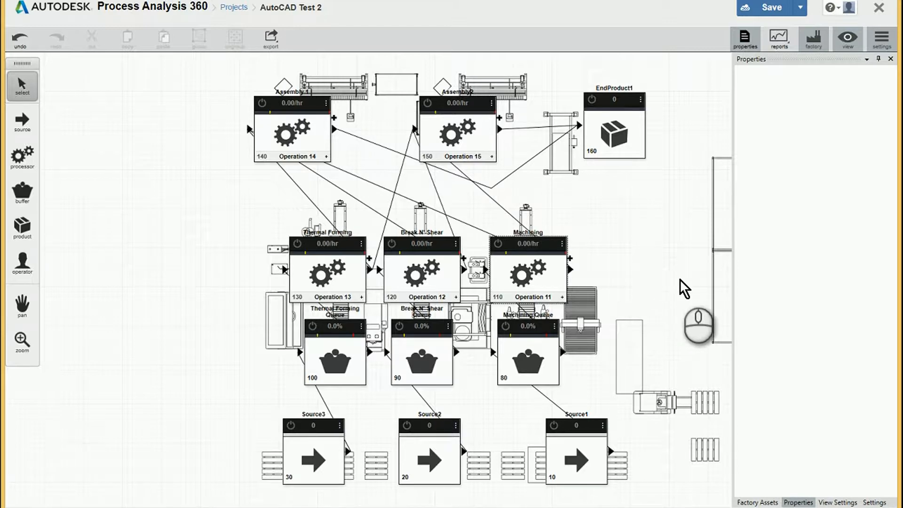
pyautogui.click(658, 286)
pyautogui.click(22, 304)
pyautogui.moveTo(617, 281); pyautogui.dragTo(585, 278)
pyautogui.rightClick(589, 273)
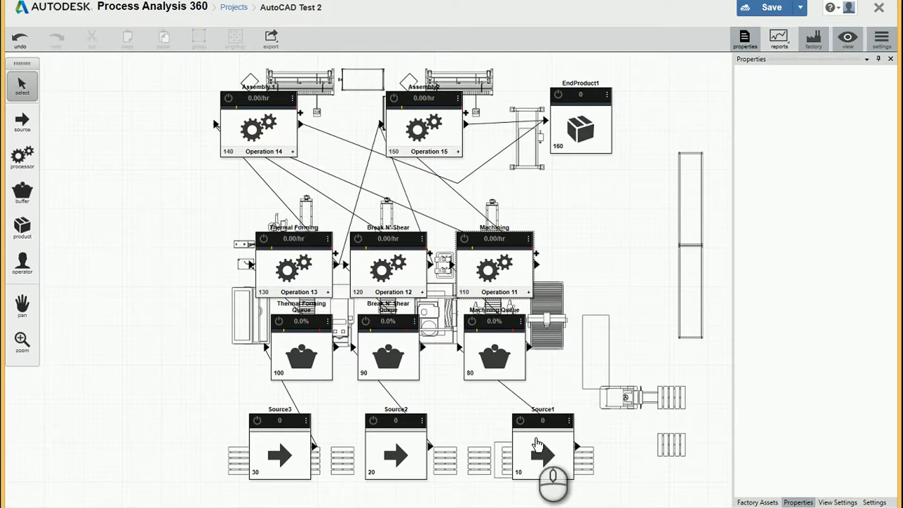
pyautogui.click(534, 439)
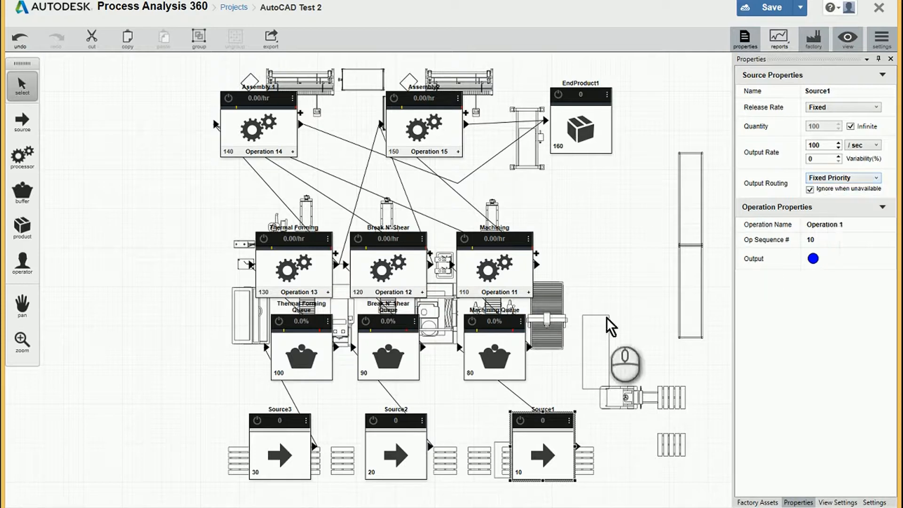
pyautogui.click(516, 397)
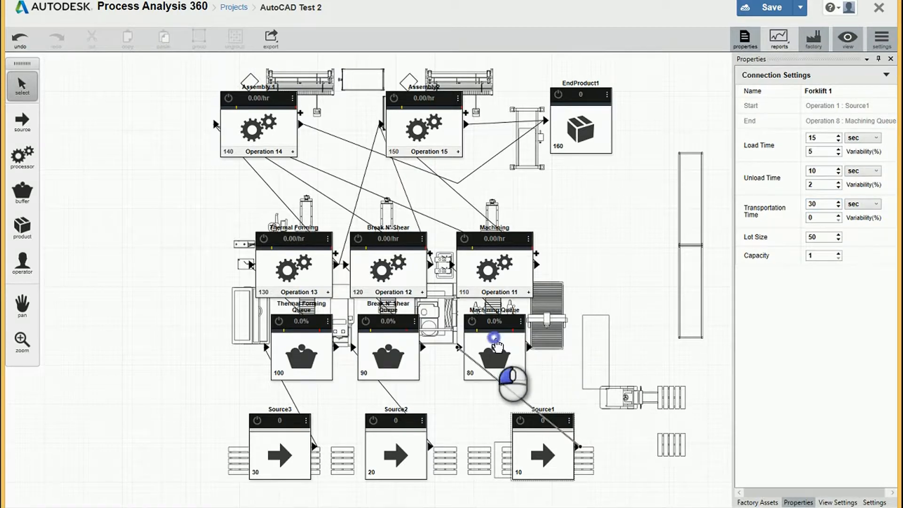
pyautogui.click(498, 345)
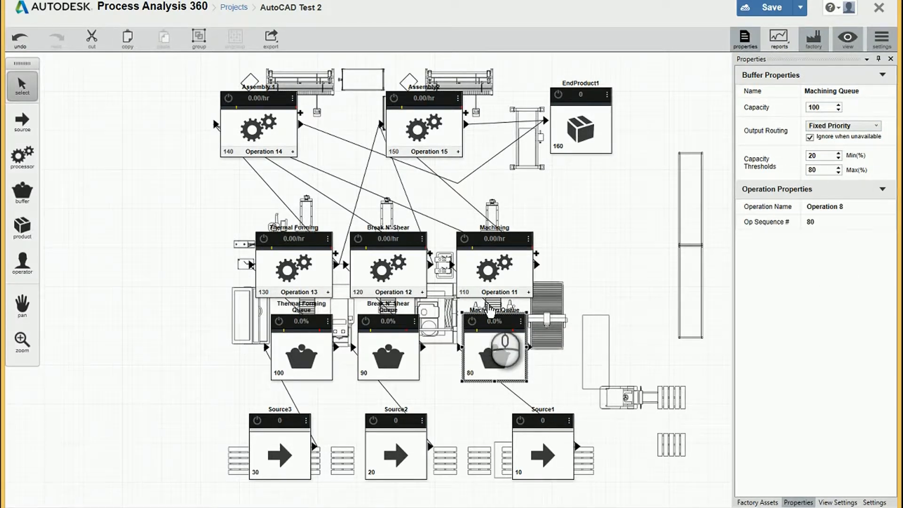
pyautogui.click(484, 299)
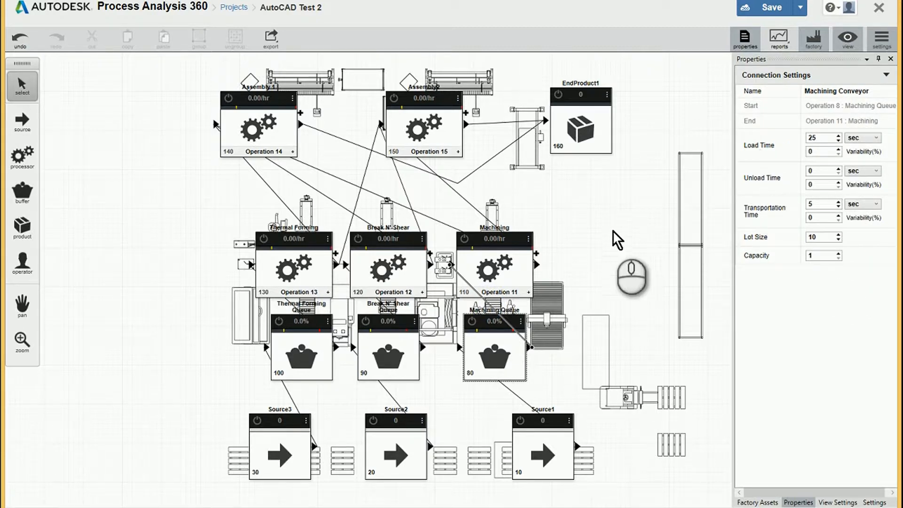
# Step: Inspect the Machining processor's setup time, processing time and minimum quantity settings
pyautogui.click(518, 278)
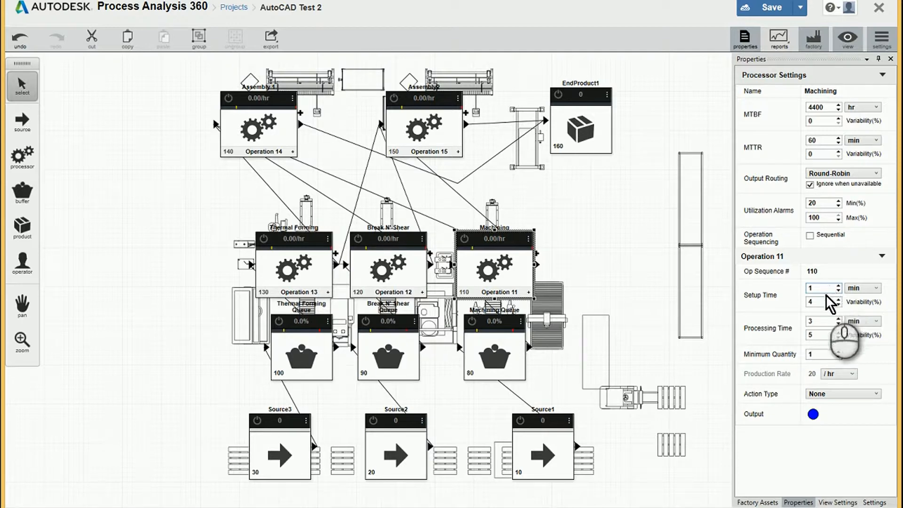
pyautogui.click(815, 303)
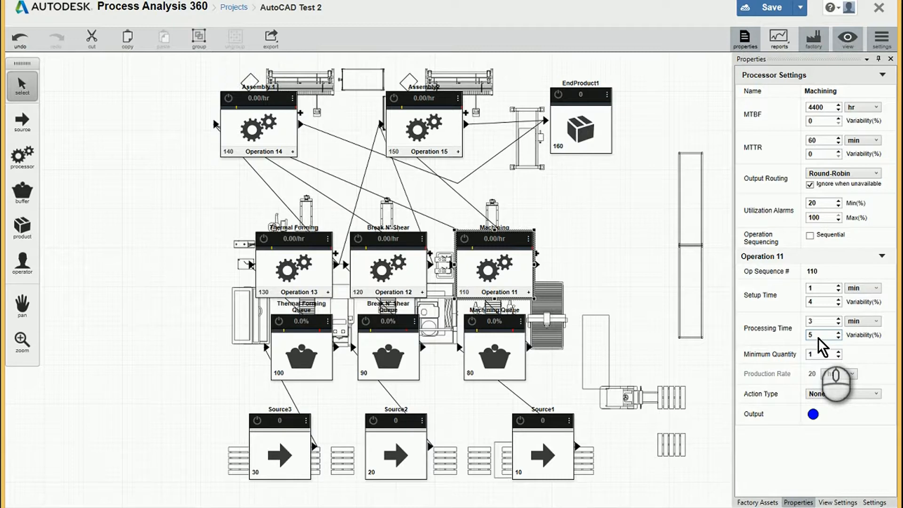
pyautogui.click(819, 356)
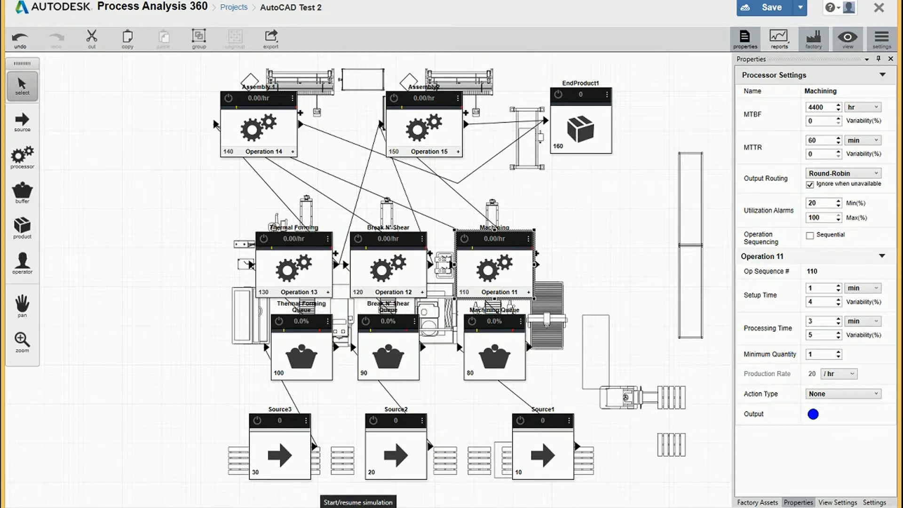
# Step: Run the simulation and check the settings of the Mach/Assy1 Cart and Mach/Assy2 Cart connections
pyautogui.click(404, 505)
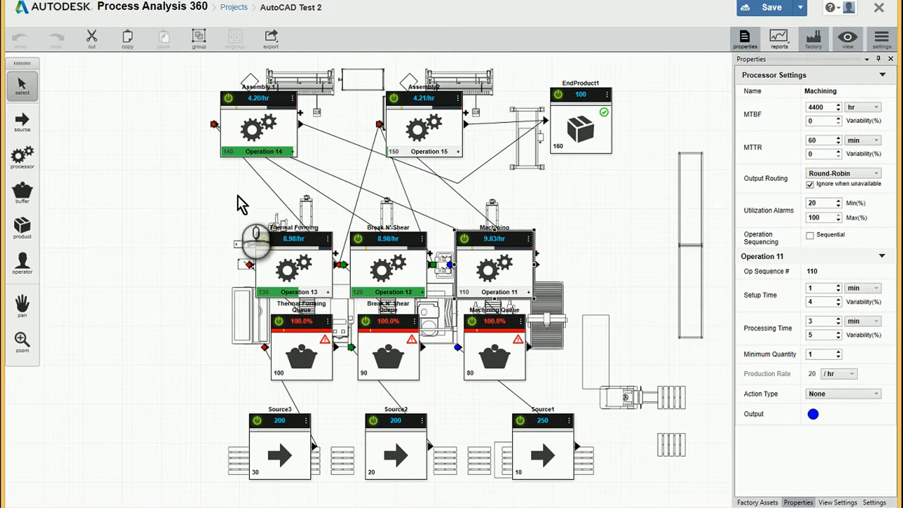
pyautogui.click(458, 194)
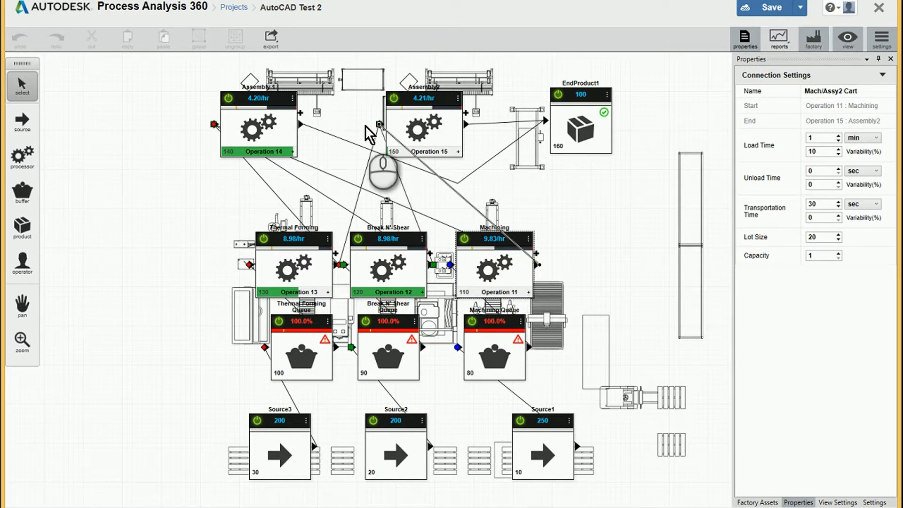
pyautogui.click(437, 220)
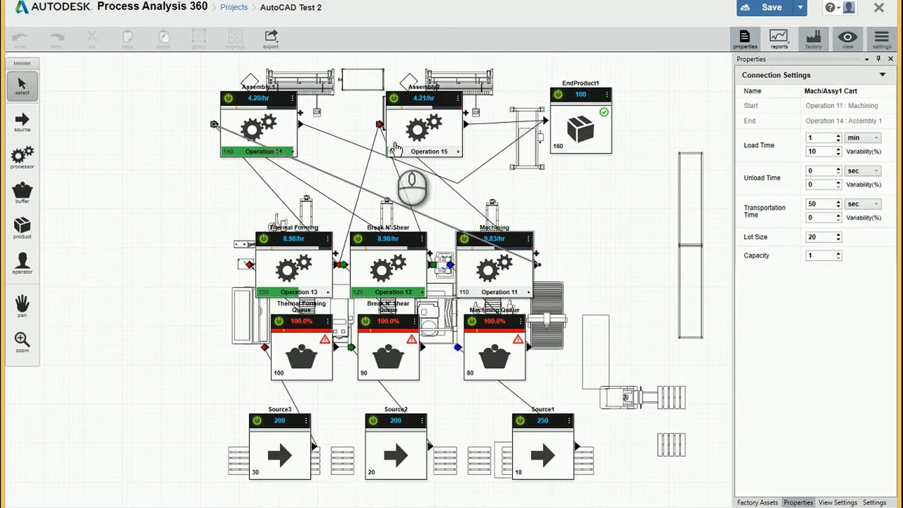
pyautogui.click(461, 198)
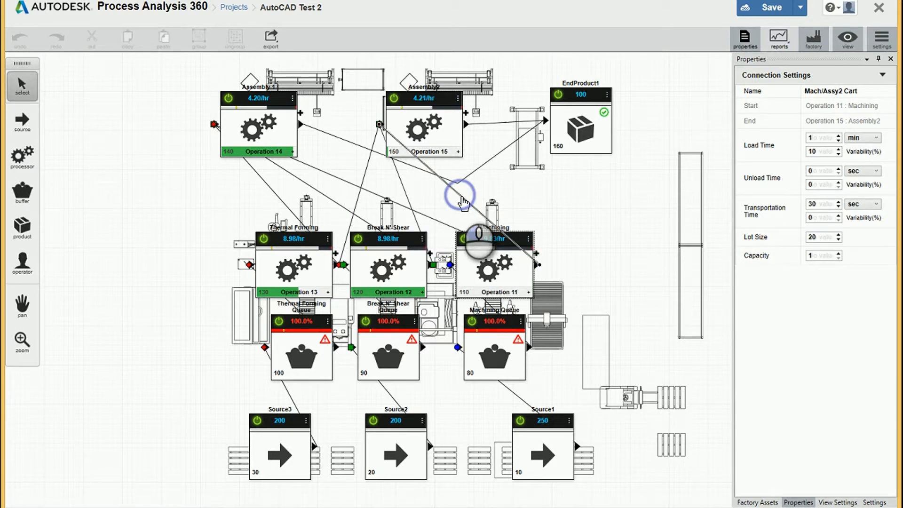
pyautogui.click(436, 221)
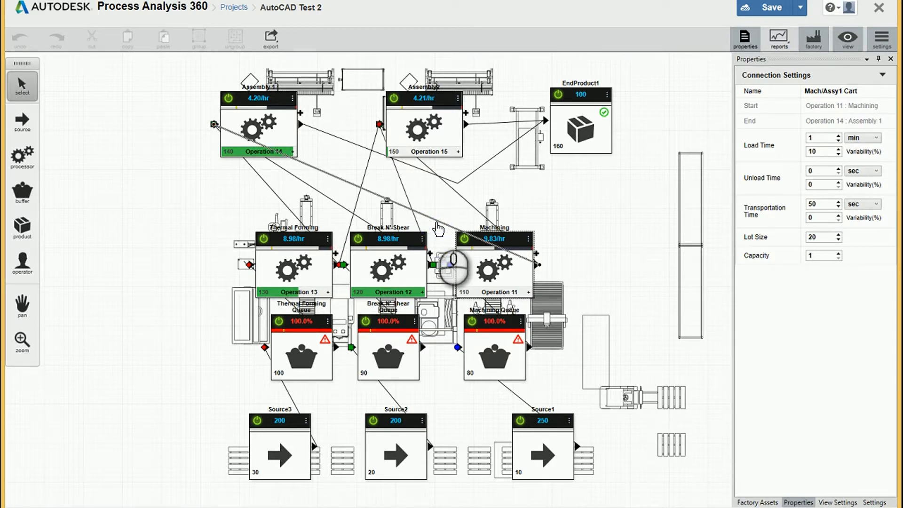
# Step: View the summary report and examine its processor utilization charts, including blocked and idle time
pyautogui.click(784, 47)
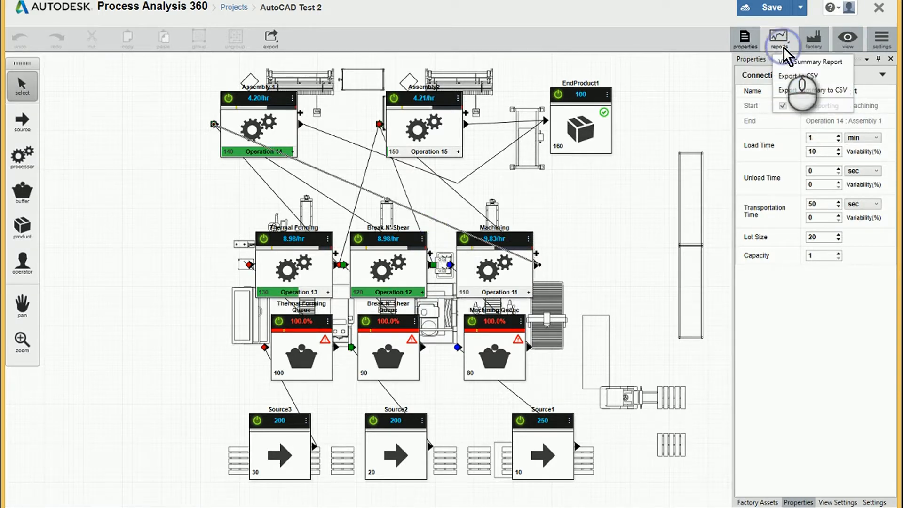
pyautogui.click(802, 66)
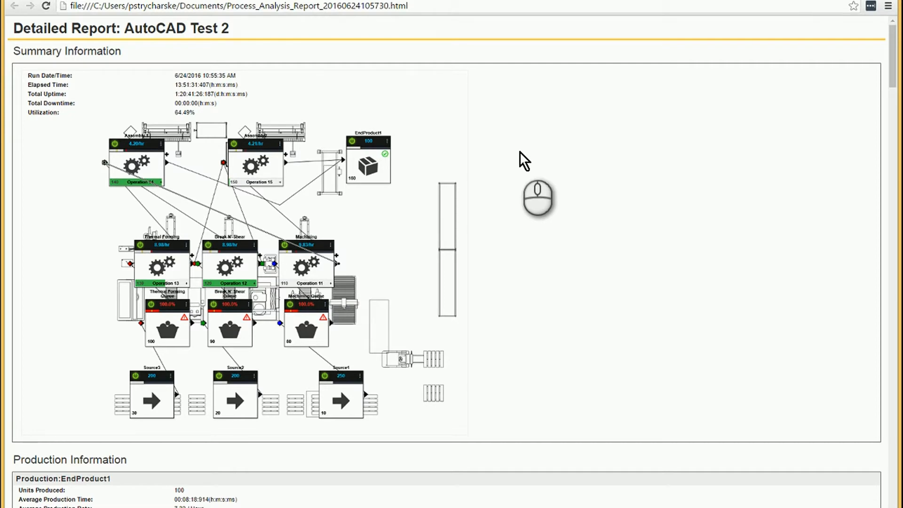
pyautogui.scroll(-1, 520, 155)
pyautogui.scroll(-7, 520, 156)
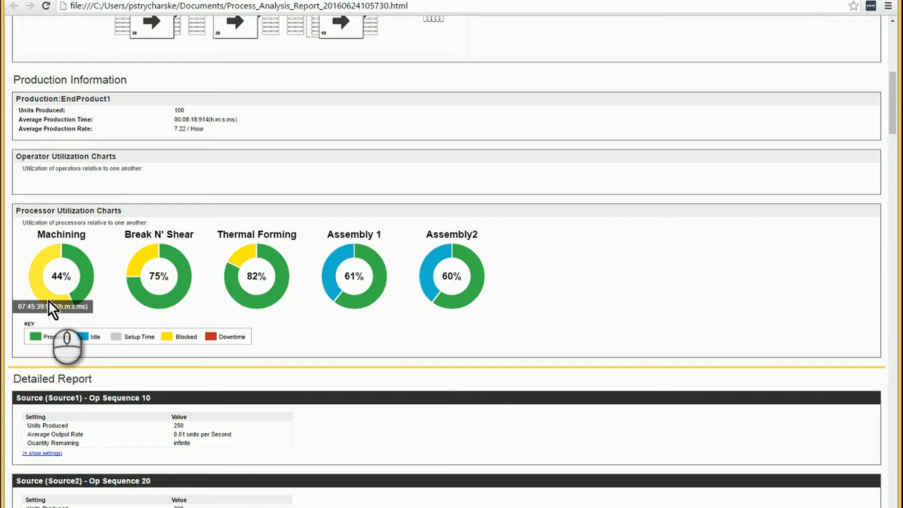
pyautogui.moveTo(165, 243)
pyautogui.moveTo(64, 306)
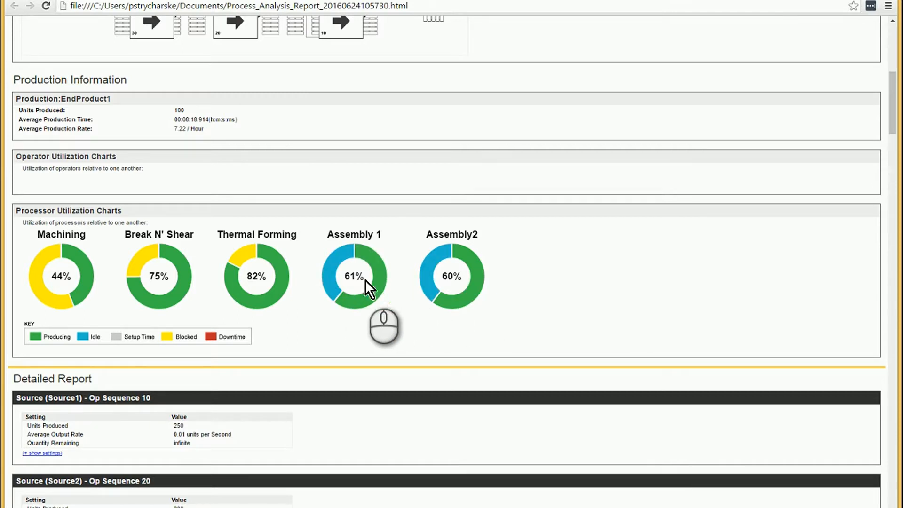
pyautogui.moveTo(330, 281)
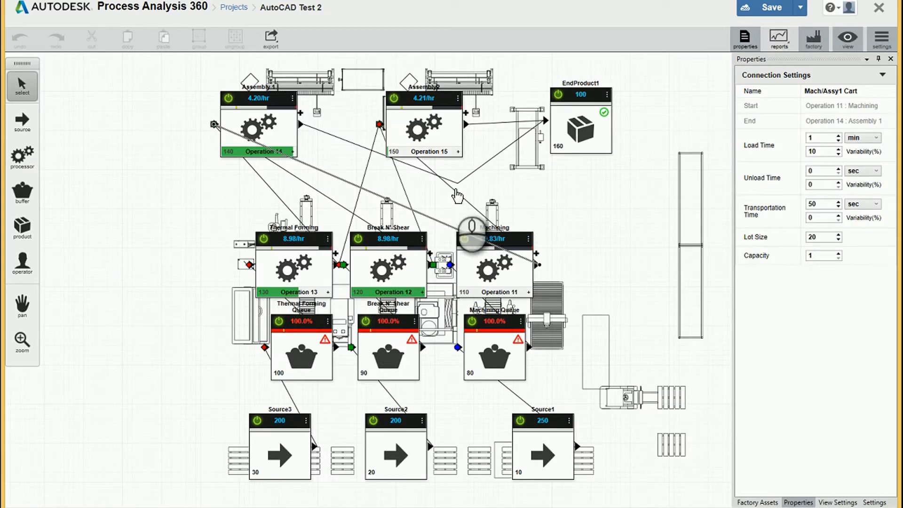
# Step: Set the capacity of the Mach/Assy2 Cart connection from Machining to Assembly2 to 2
pyautogui.click(455, 189)
pyautogui.click(456, 193)
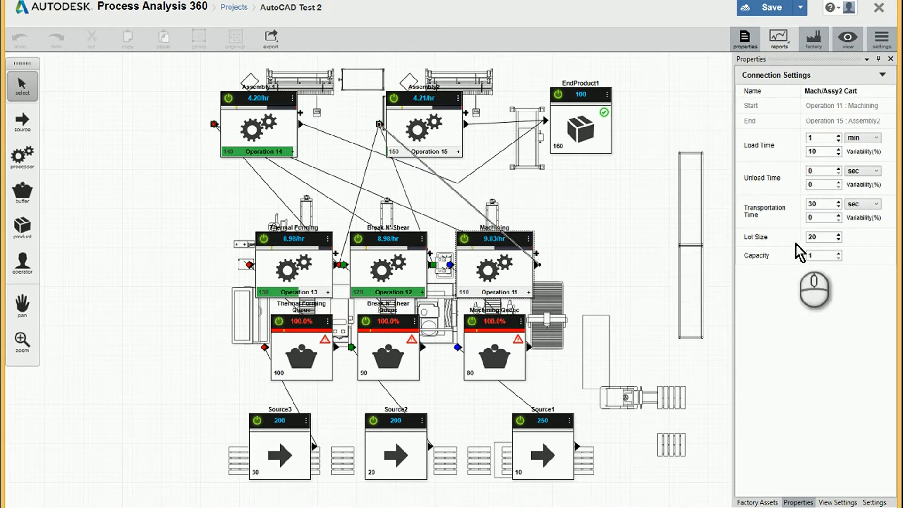
pyautogui.click(816, 254)
pyautogui.write('2')
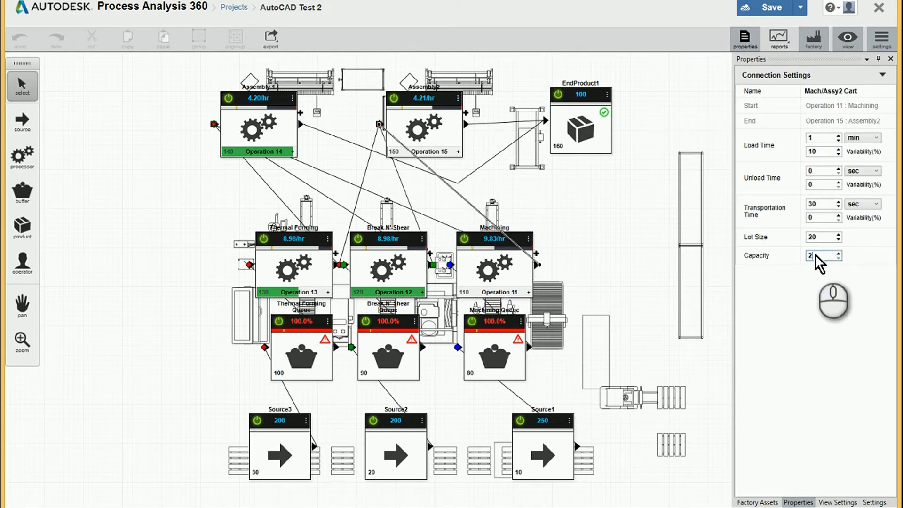
# Step: Set the capacity of the Mach/Assy1 Cart connection from Machining to Assembly 1 to 2
pyautogui.click(422, 216)
pyautogui.click(814, 255)
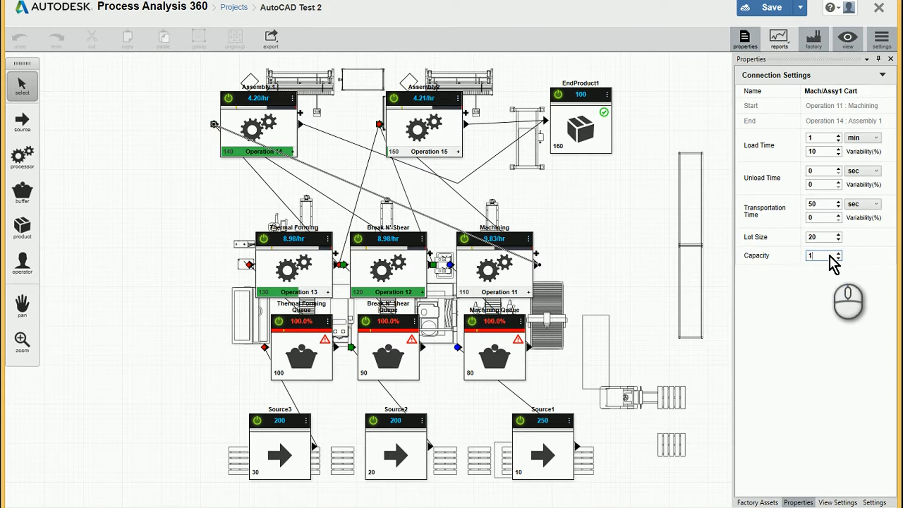
pyautogui.click(480, 214)
pyautogui.click(441, 223)
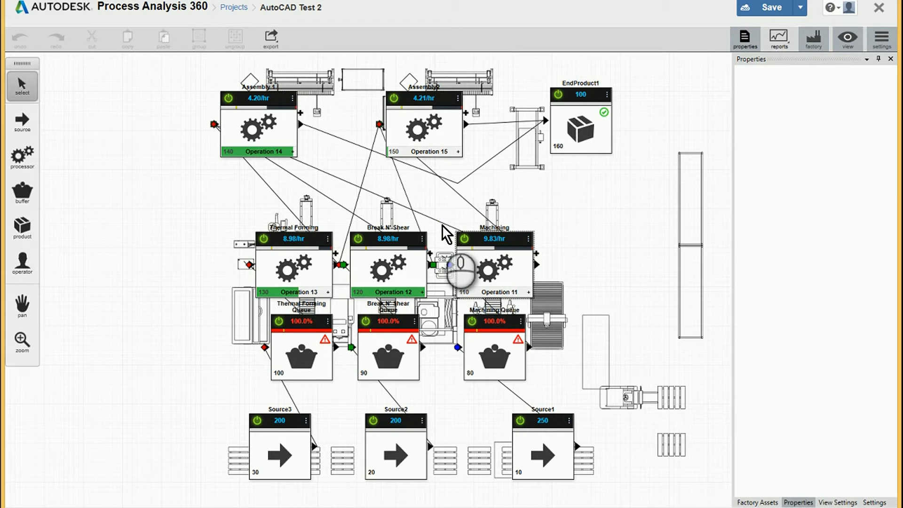
pyautogui.click(445, 225)
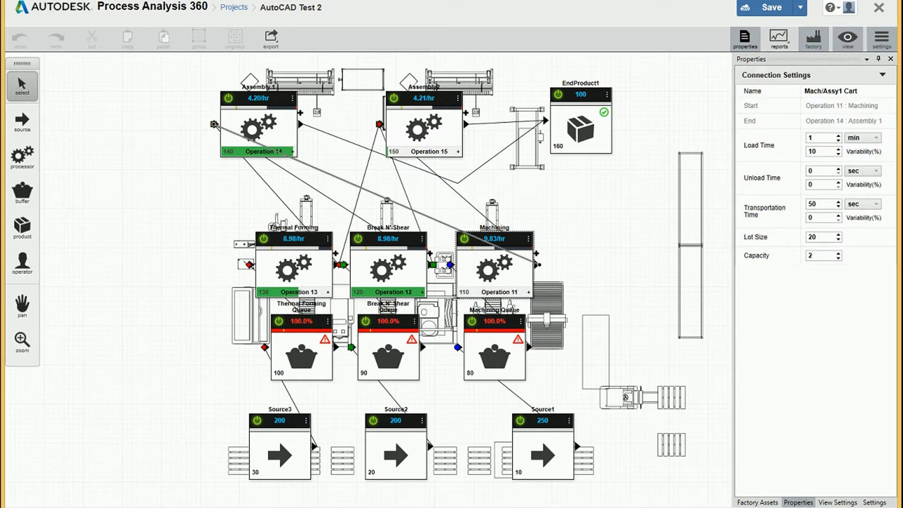
# Step: Reset and rerun the simulation, and open a summary report for the new run
pyautogui.click(467, 507)
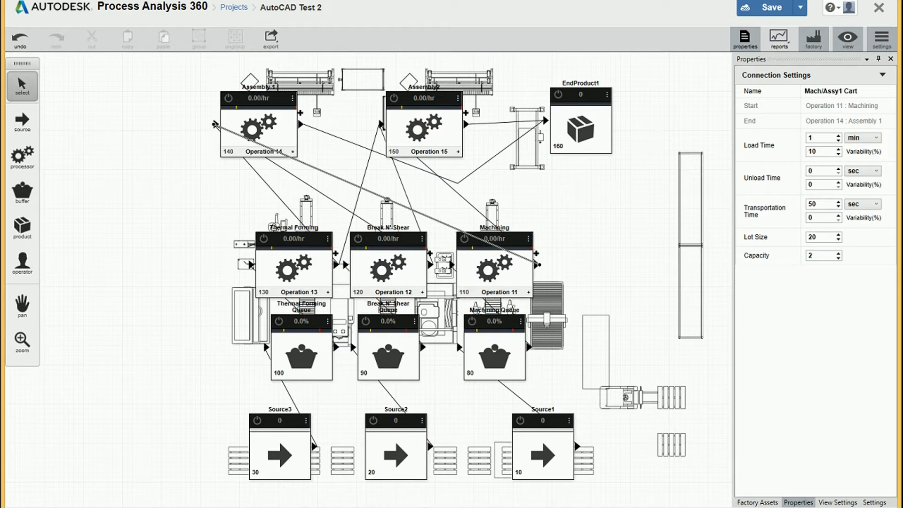
pyautogui.click(374, 506)
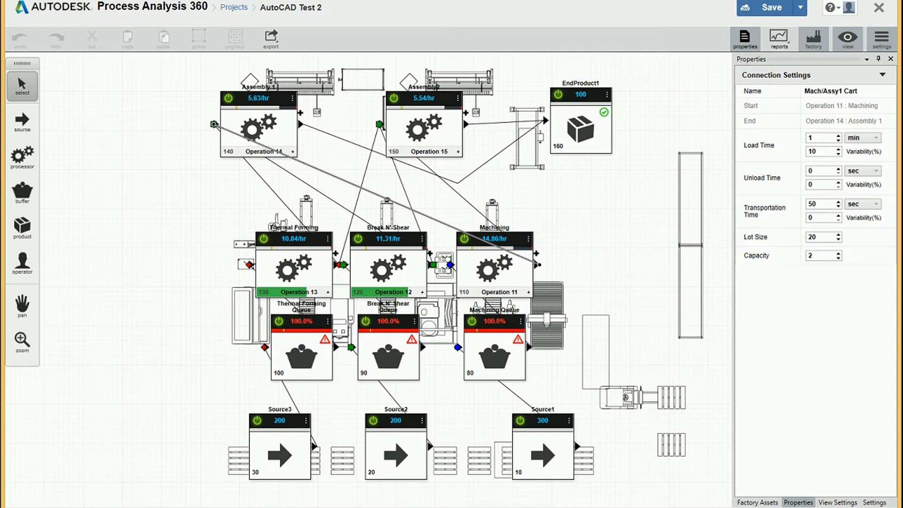
pyautogui.click(790, 40)
pyautogui.click(805, 63)
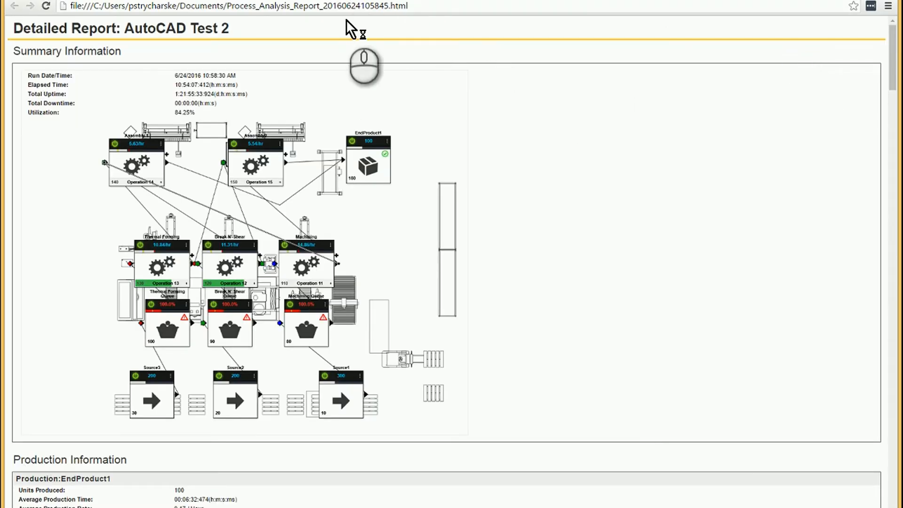
# Step: Examine the new report's production information, processor utilization charts and Machining uptime chart
pyautogui.scroll(-6, 378, 240)
pyautogui.scroll(-3, 377, 239)
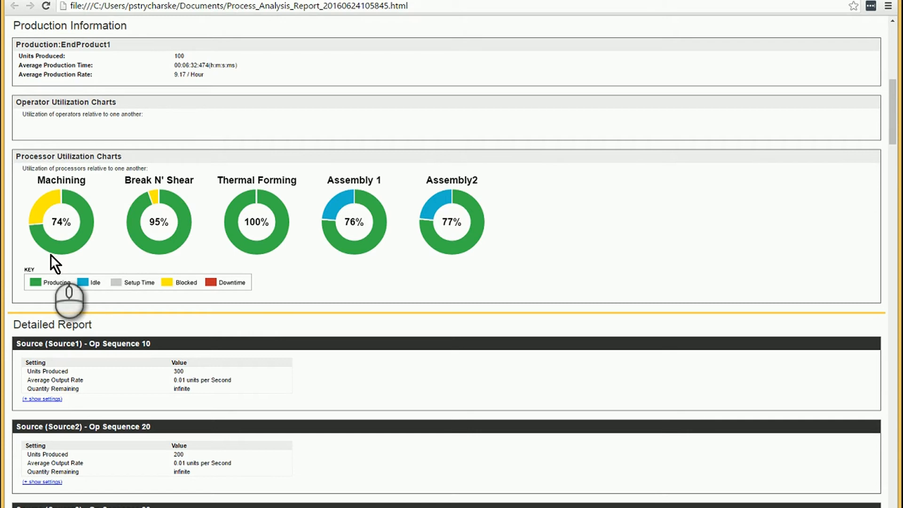
pyautogui.moveTo(266, 253)
pyautogui.moveTo(166, 248)
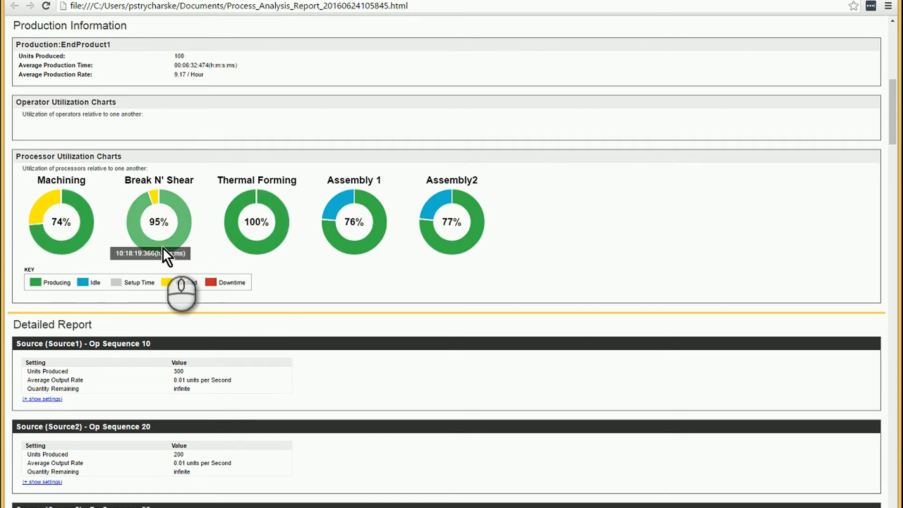
pyautogui.moveTo(241, 245)
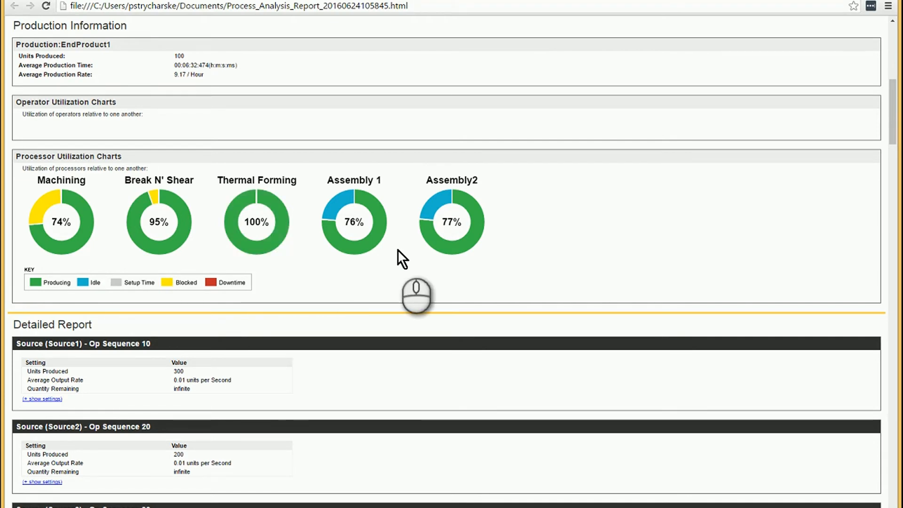
pyautogui.moveTo(456, 254)
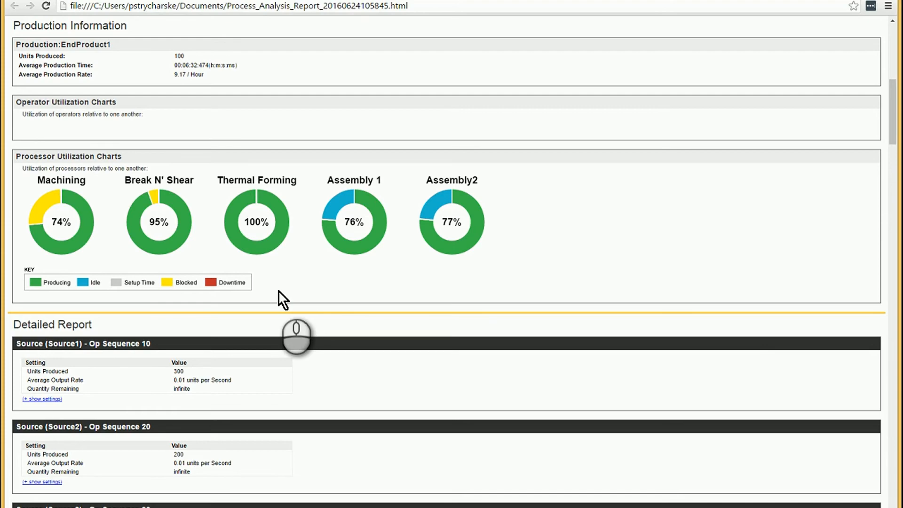
pyautogui.scroll(-7, 281, 289)
pyautogui.scroll(20, 284, 287)
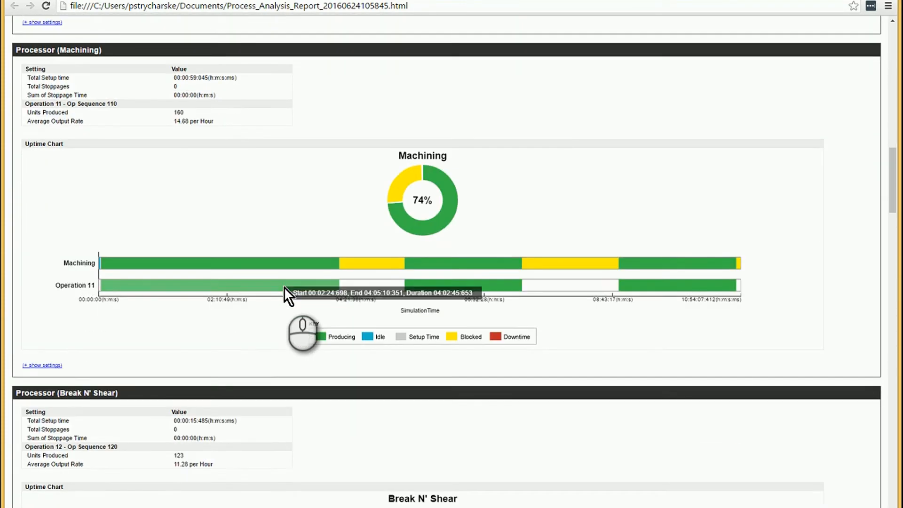